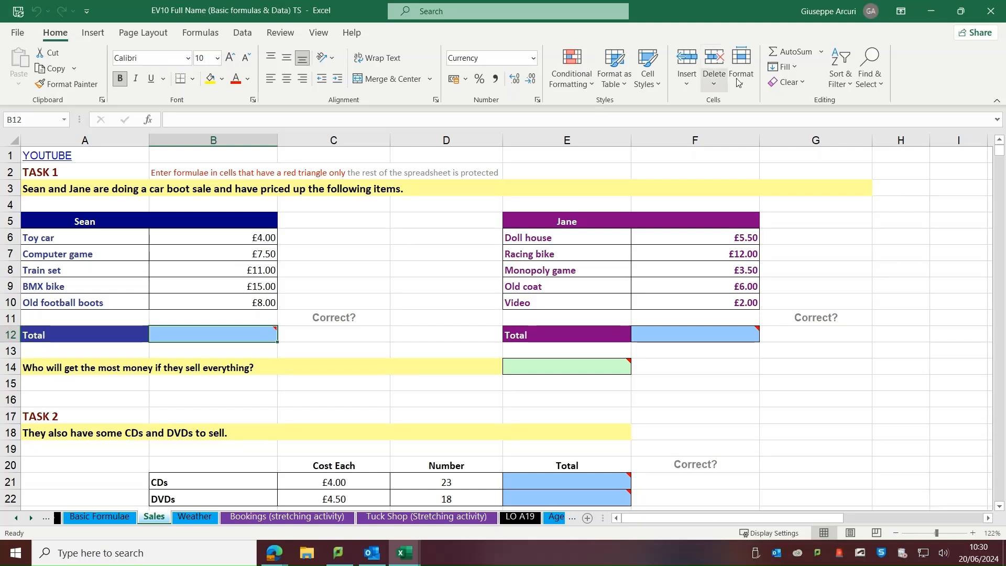
# - Total the first seller's item prices in cell B12 using the Sum function over B6:B10
pyautogui.click(821, 51)
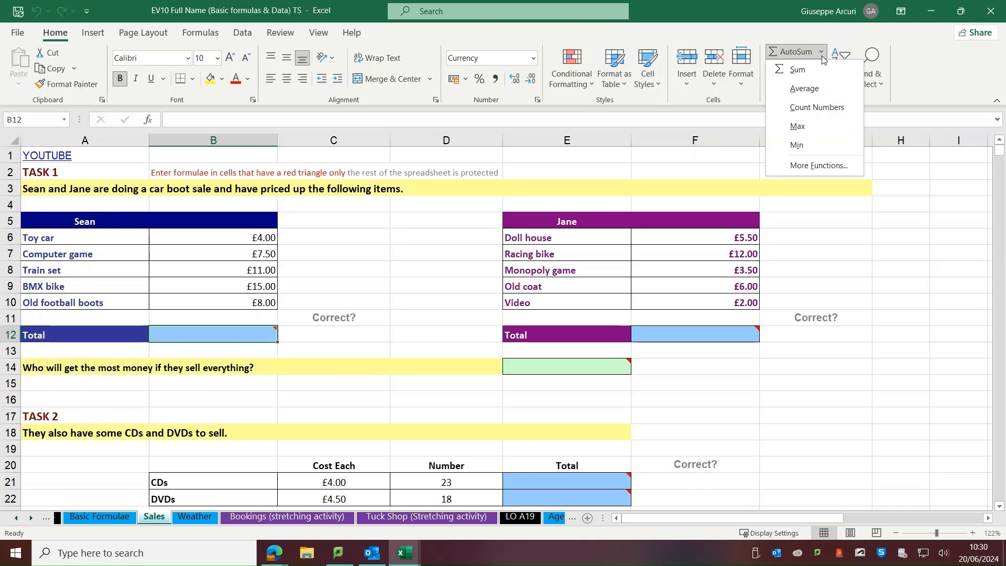
pyautogui.click(798, 70)
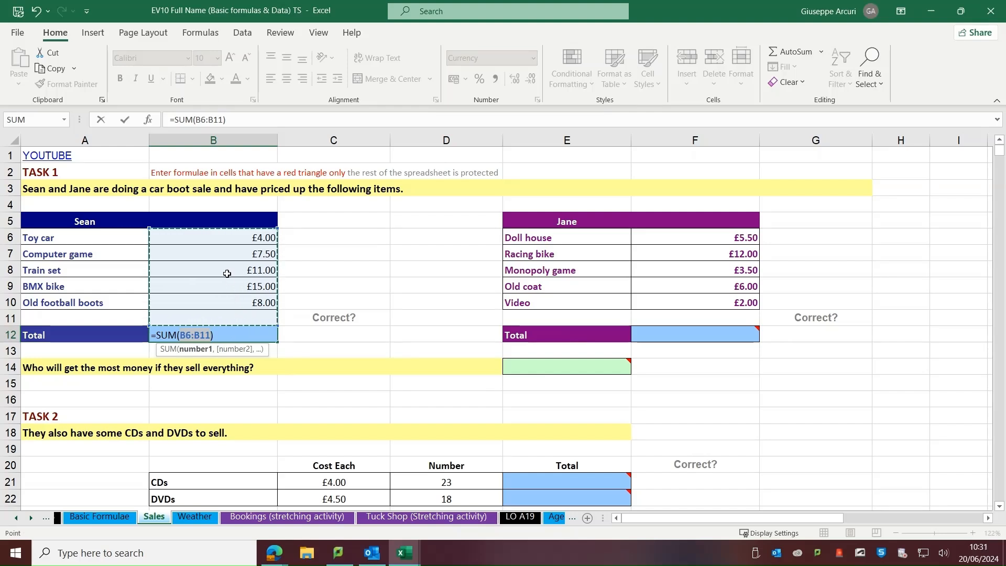
pyautogui.moveTo(223, 240); pyautogui.dragTo(223, 299)
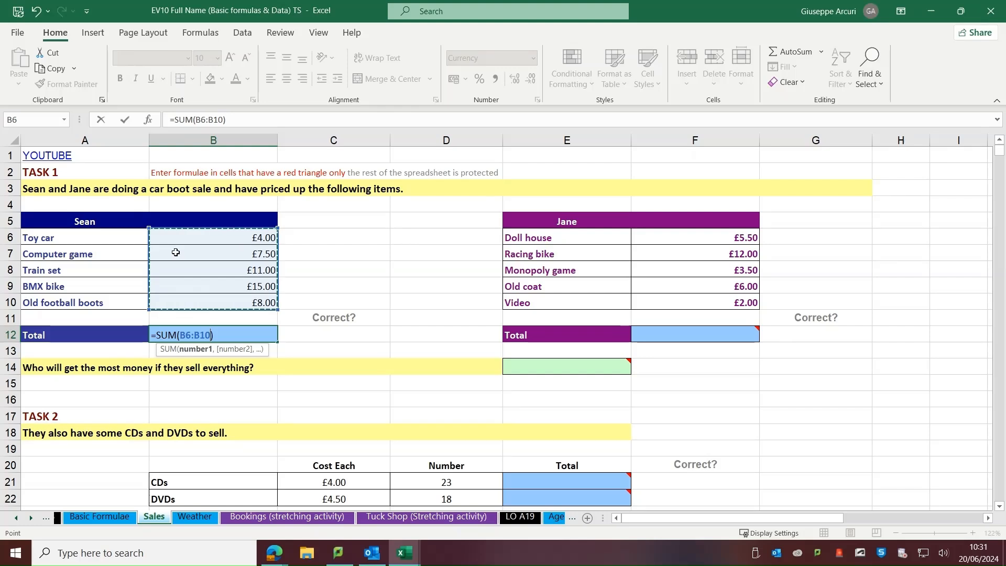
pyautogui.press('Return')
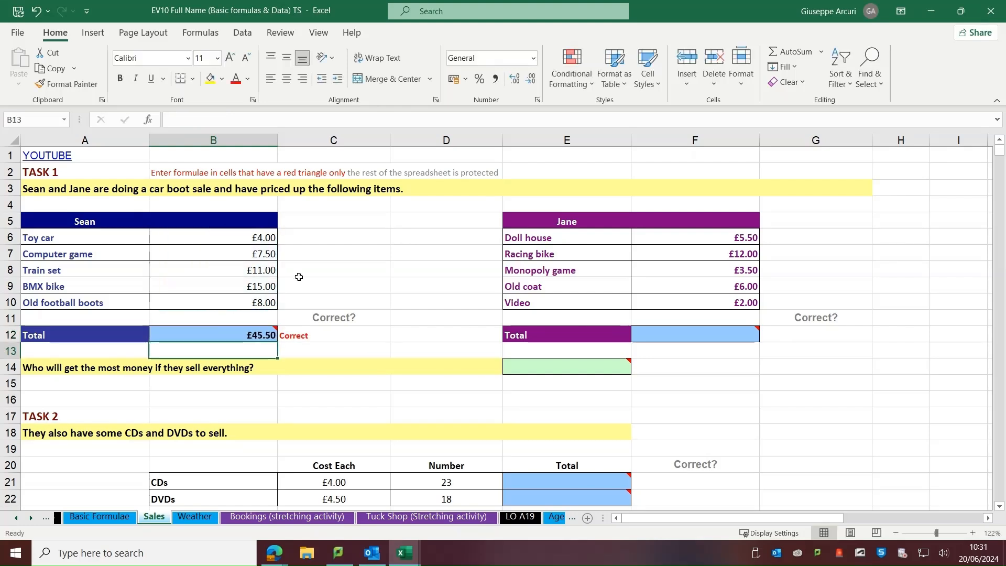
# - Total the second seller's item prices in cell F12 using the Sum function over F6:F10
pyautogui.click(708, 329)
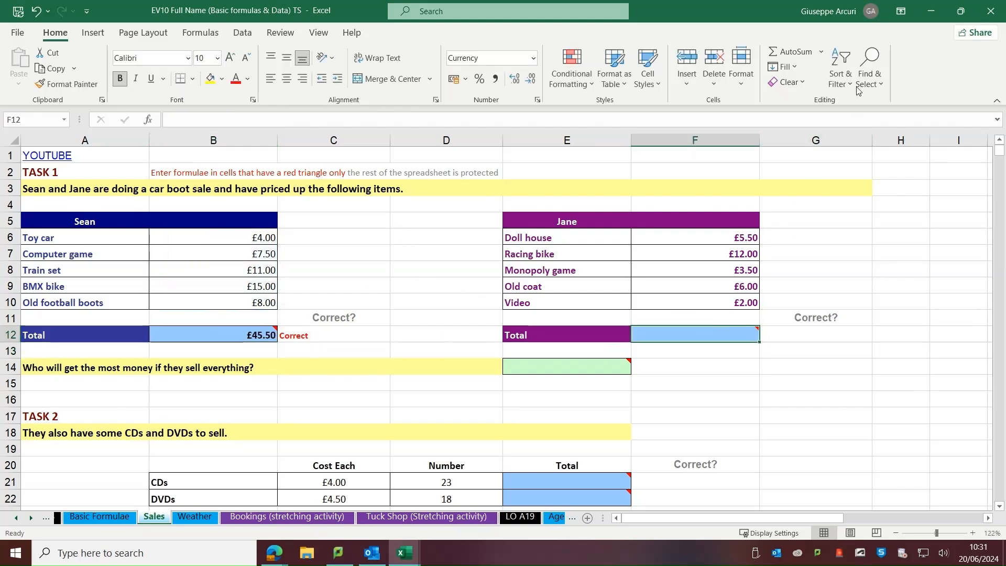
pyautogui.click(821, 52)
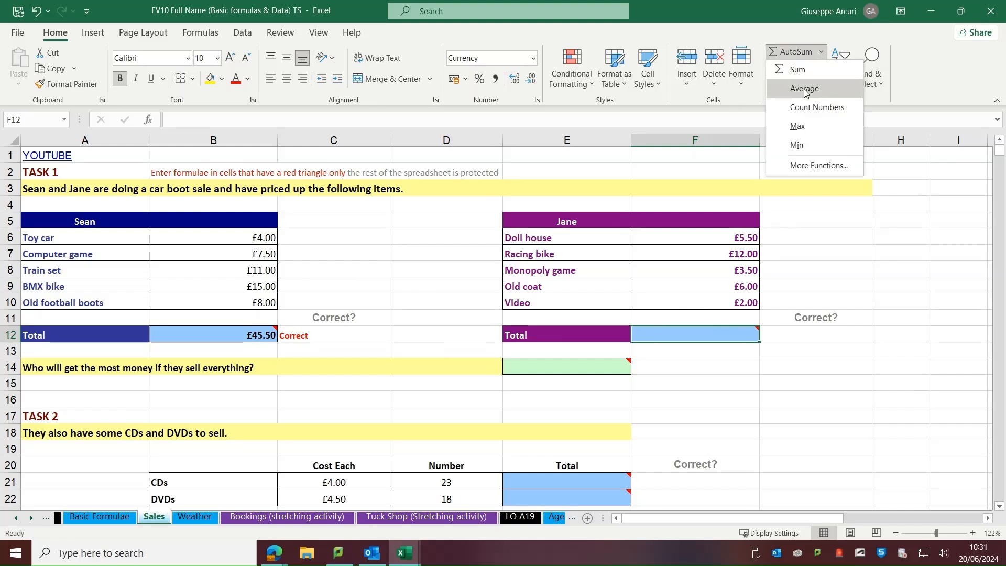
pyautogui.click(809, 75)
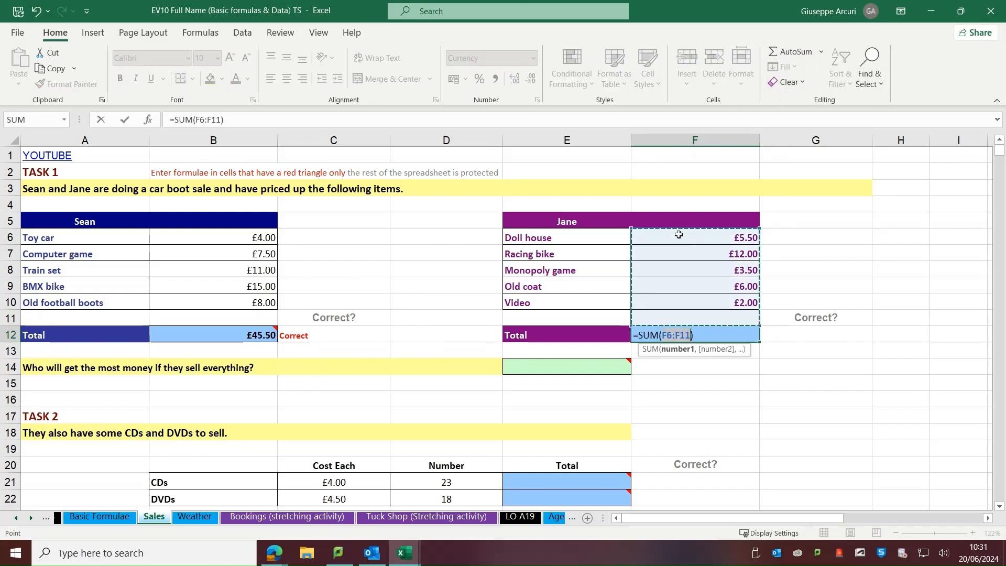
pyautogui.moveTo(678, 236); pyautogui.dragTo(676, 297)
pyautogui.press('Return')
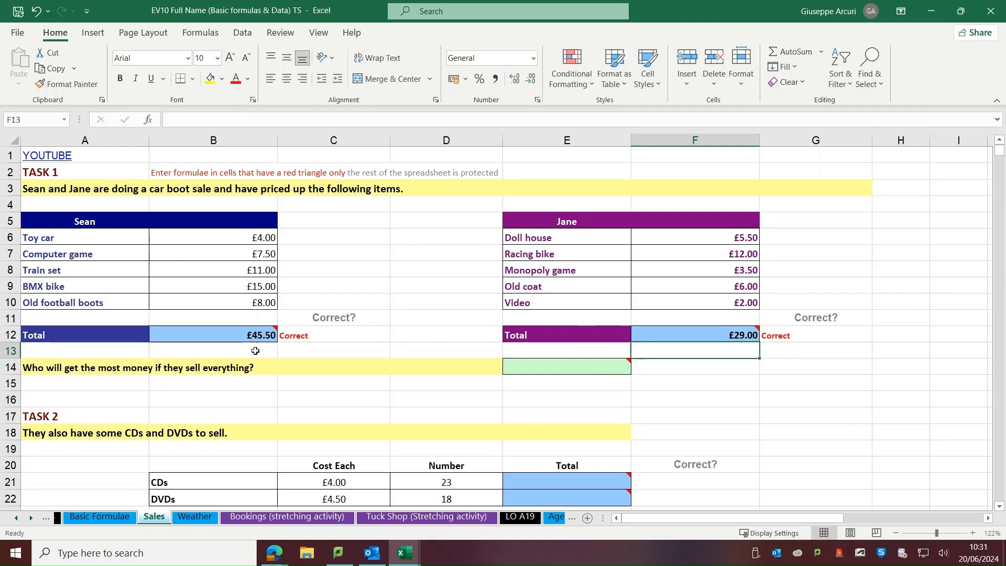
# - Answer who will get the most money by linking cell E14 to the seller's name with =A5
pyautogui.moveTo(557, 369)
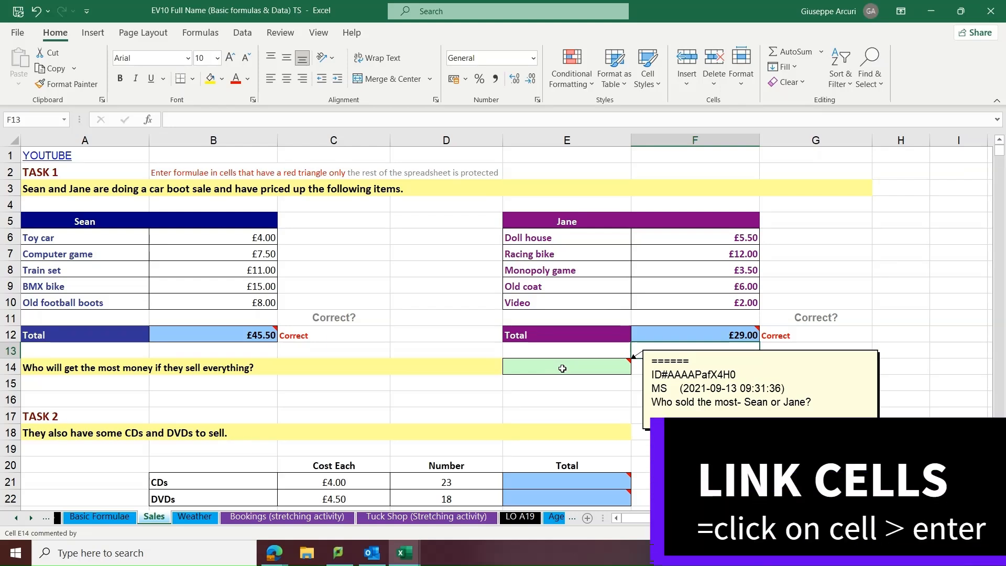
pyautogui.click(562, 368)
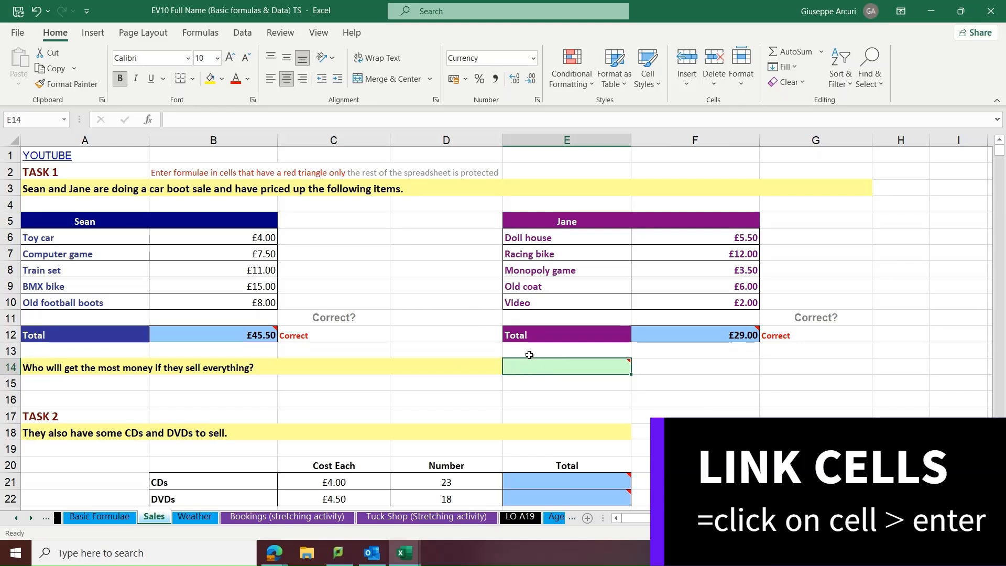
pyautogui.write('=')
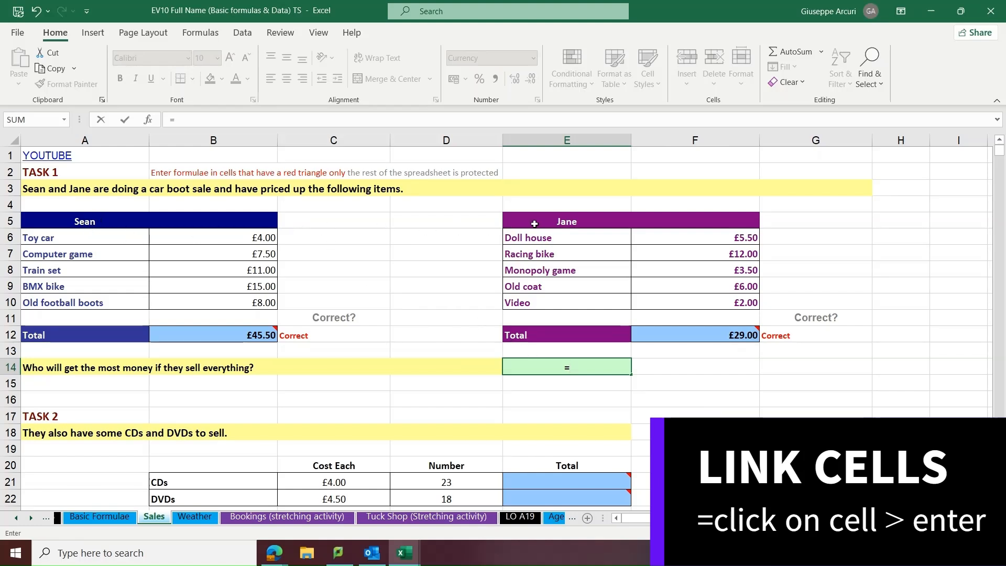
pyautogui.click(109, 226)
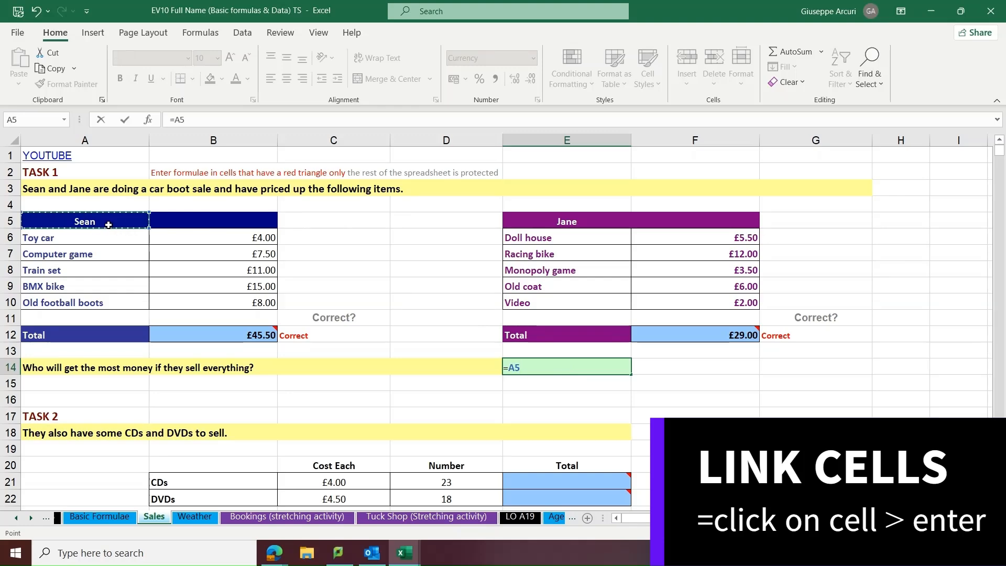
pyautogui.press('Return')
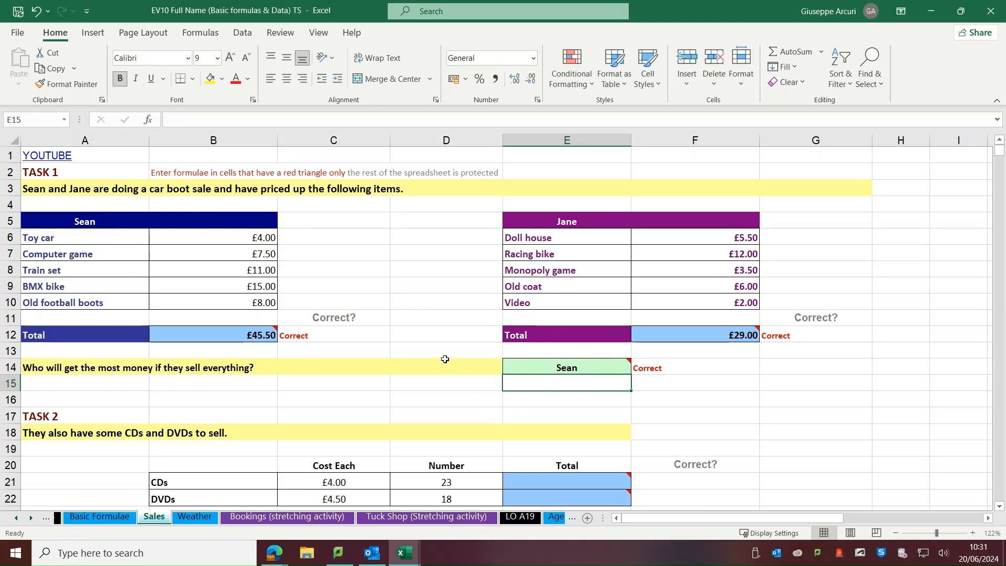
# - Calculate the CDs total in cell E21 by multiplying cost each by number with =C21*D21
pyautogui.scroll(-3, 444, 354)
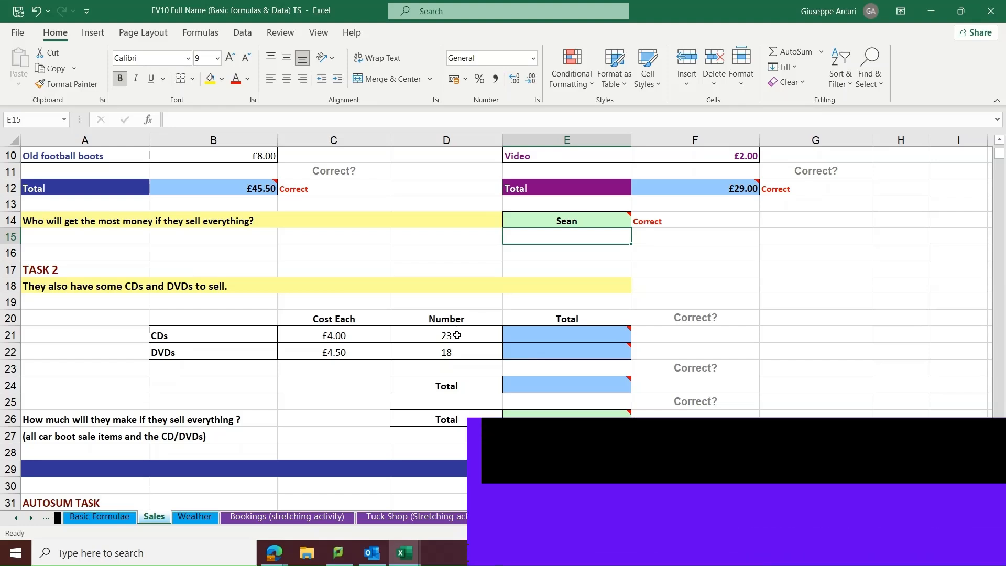
pyautogui.click(547, 334)
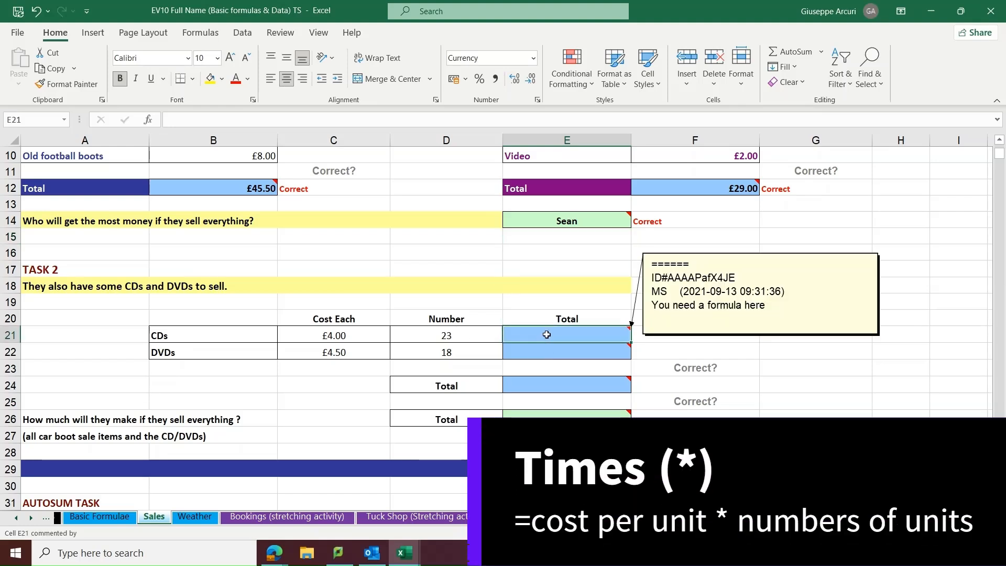
pyautogui.write('=')
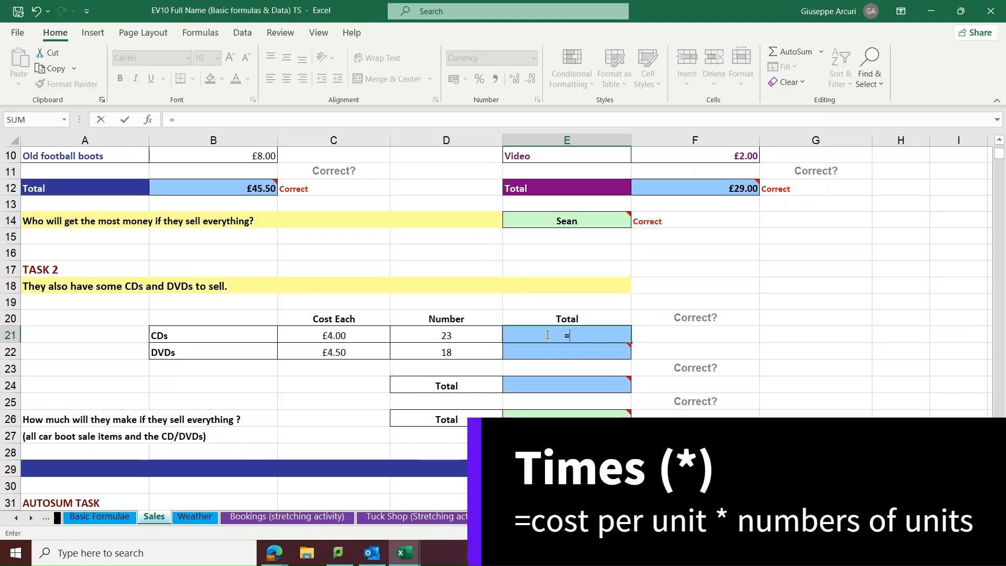
pyautogui.click(346, 336)
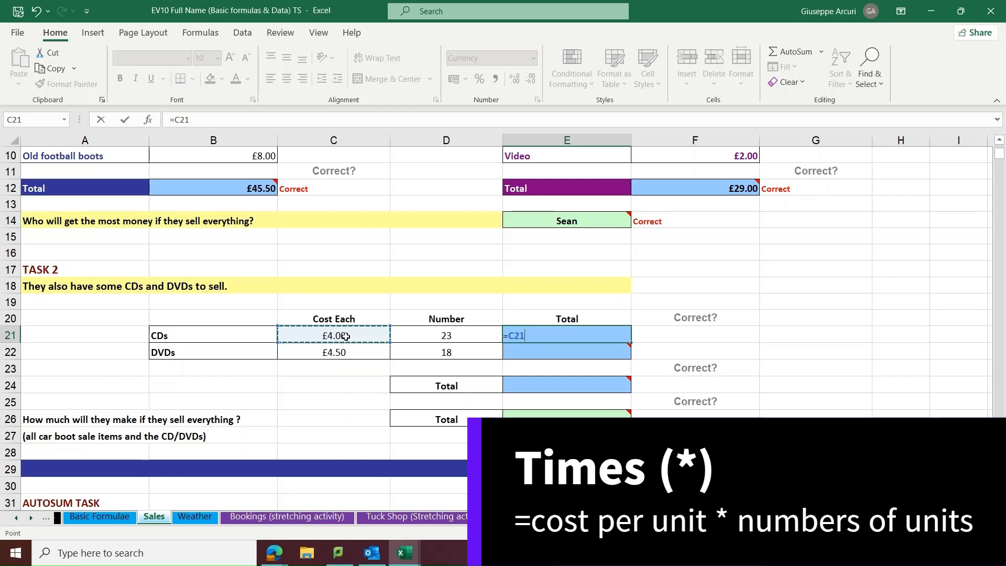
pyautogui.write('*')
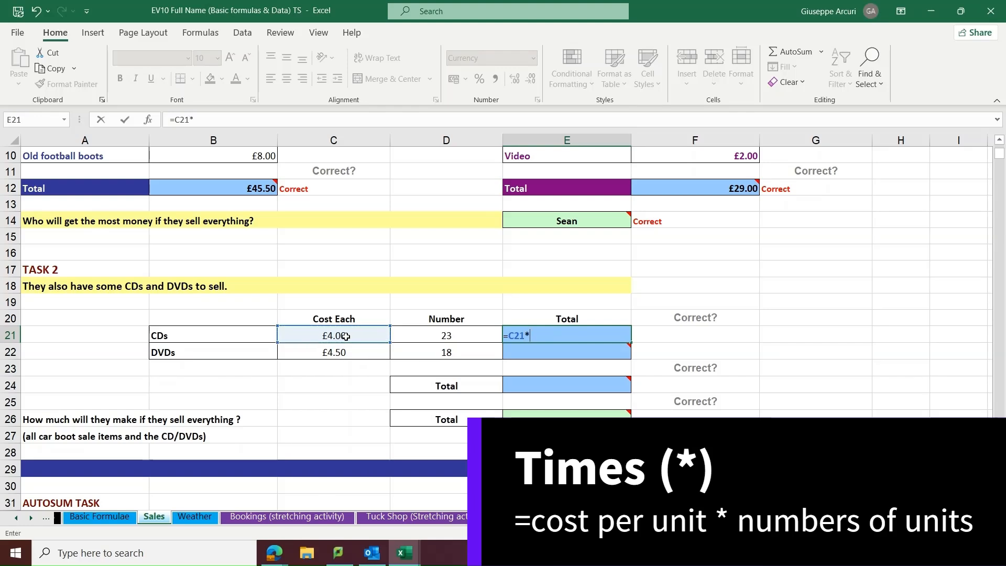
pyautogui.click(472, 333)
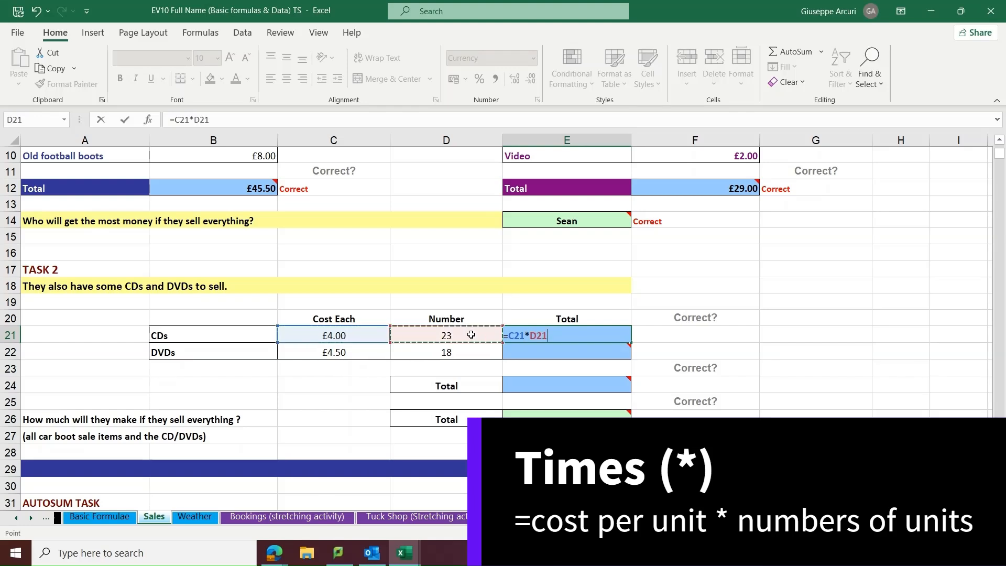
pyautogui.press('Return')
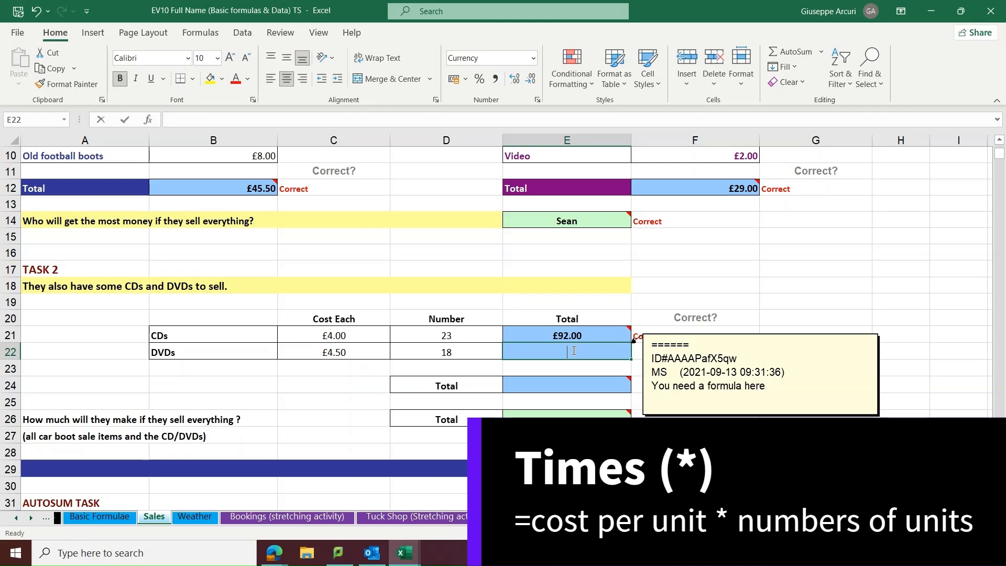
# - Calculate the DVDs total in cell E22 by multiplying cost each by number with =C22*D22
pyautogui.write('=')
pyautogui.click(330, 356)
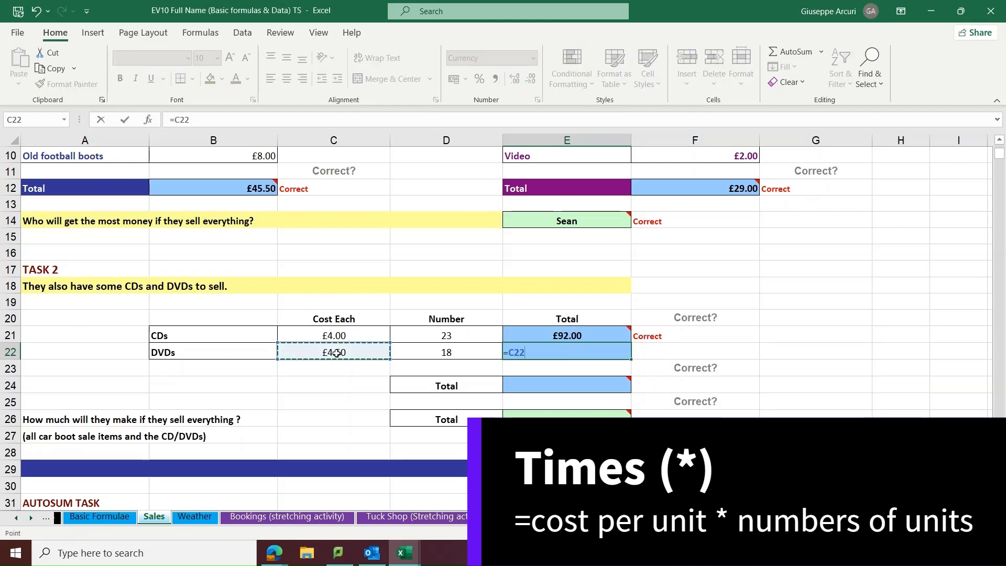
pyautogui.write('*')
pyautogui.click(459, 354)
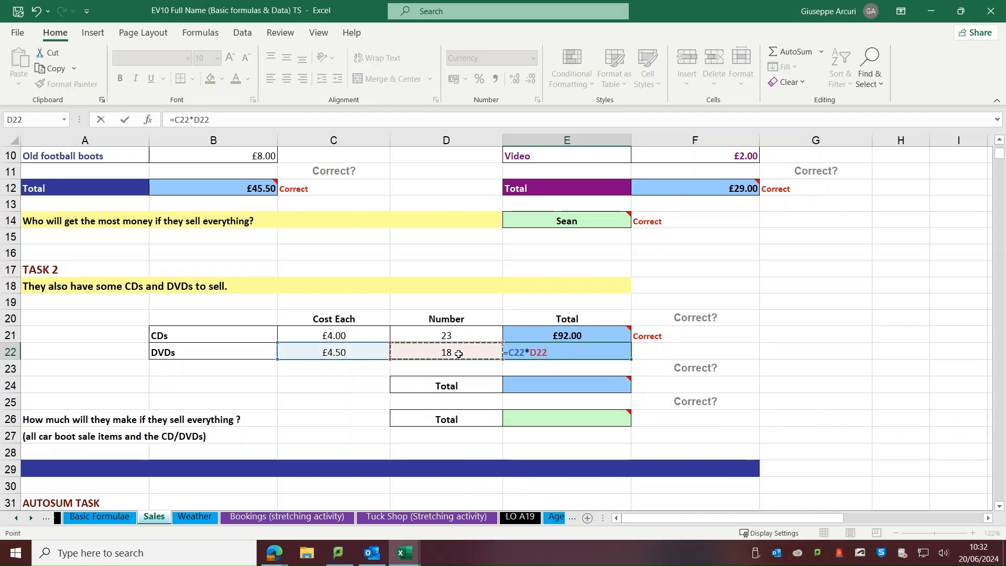
pyautogui.press('Return')
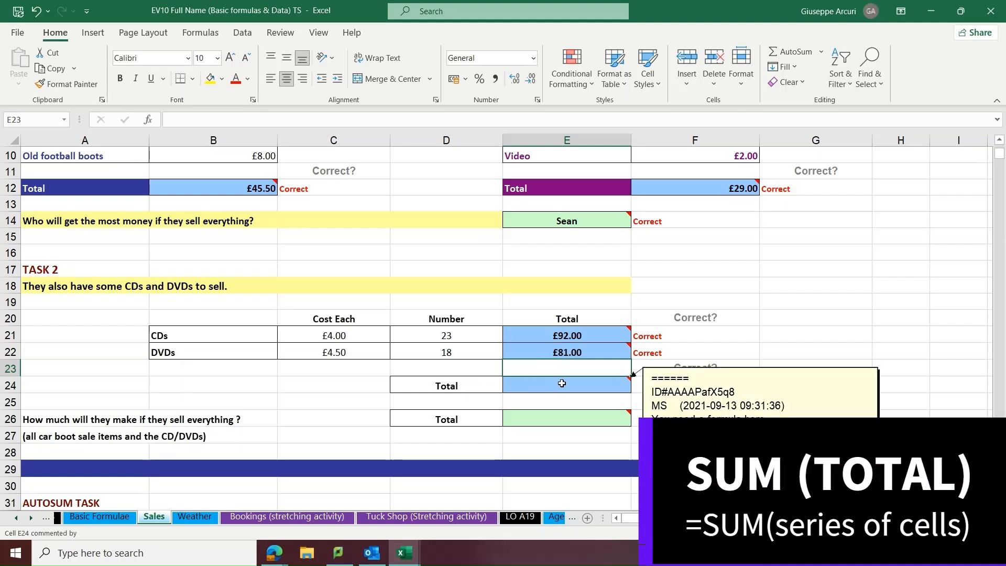
# - Add up the CD and DVD totals in cell E24 using the Sum function over E21:E22
pyautogui.click(551, 384)
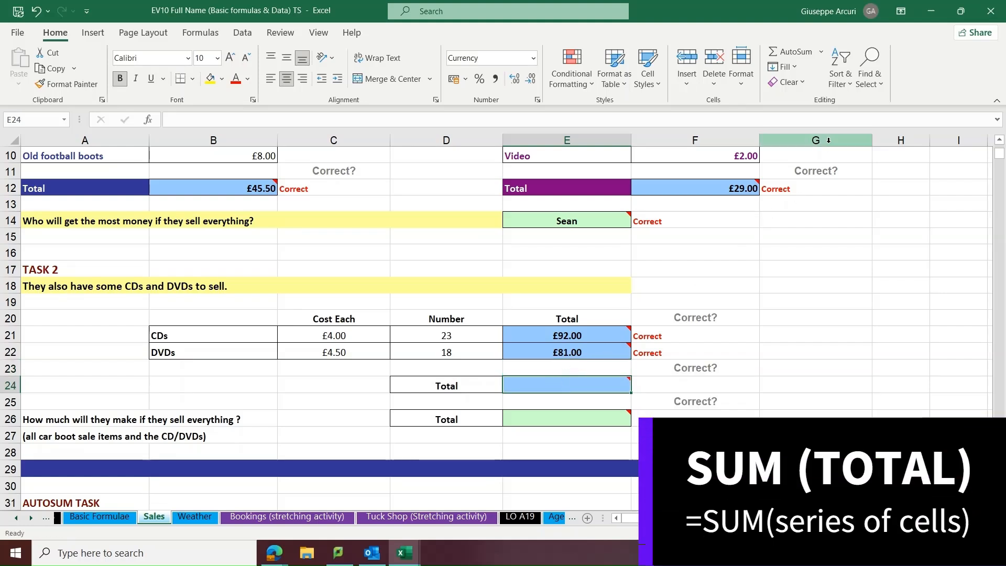
pyautogui.click(821, 53)
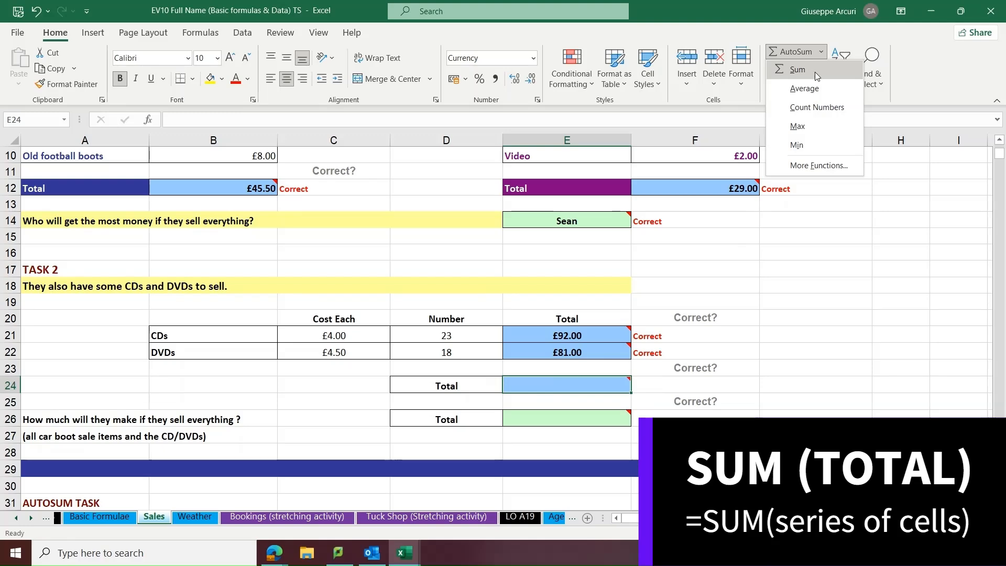
pyautogui.click(792, 69)
pyautogui.moveTo(572, 336); pyautogui.dragTo(576, 347)
pyautogui.press('Return')
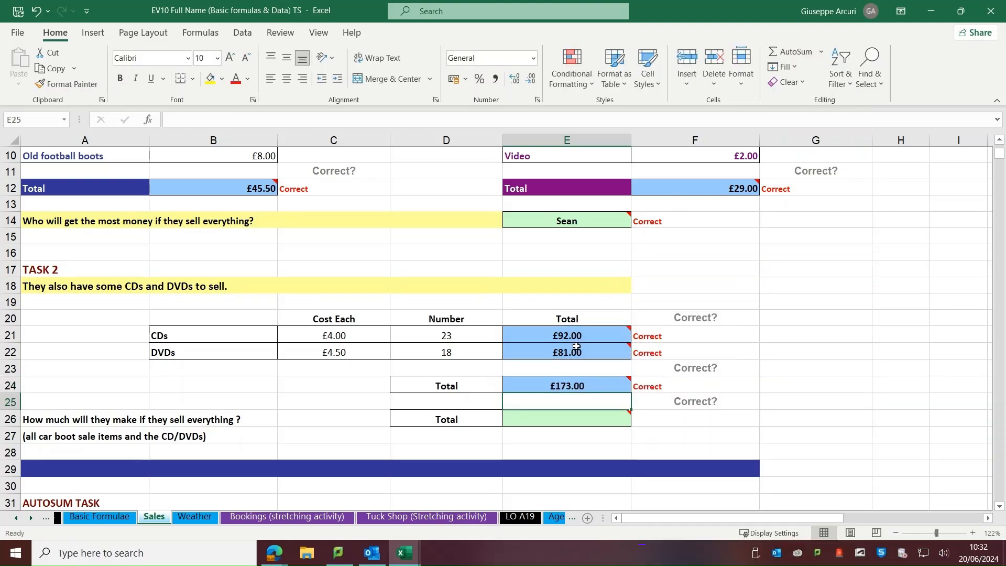
# - Calculate the income from selling everything in cell E26 by adding the three totals with =B12+F12+E24
pyautogui.scroll(1, 577, 345)
pyautogui.scroll(1, 577, 346)
pyautogui.scroll(-1, 577, 348)
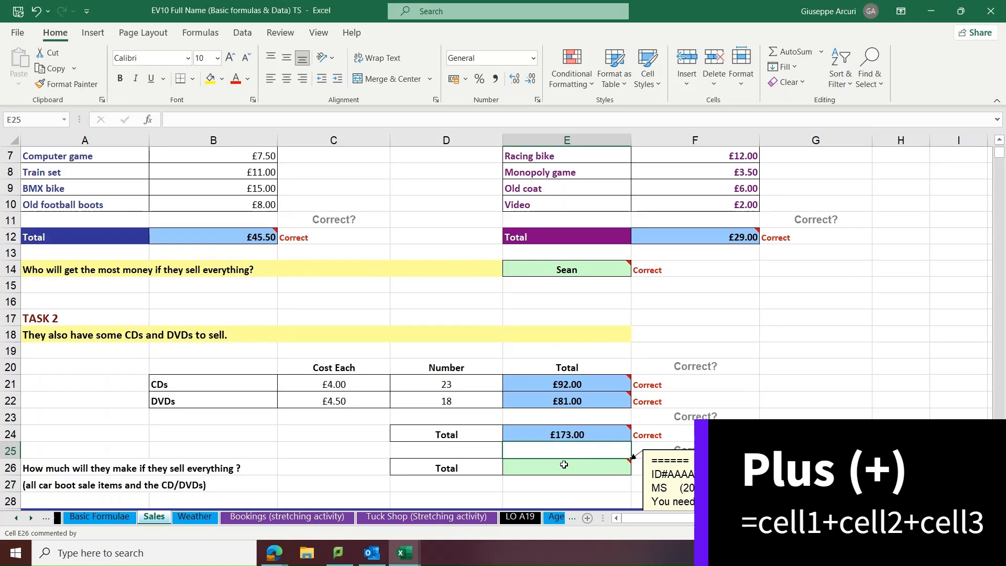
pyautogui.click(564, 465)
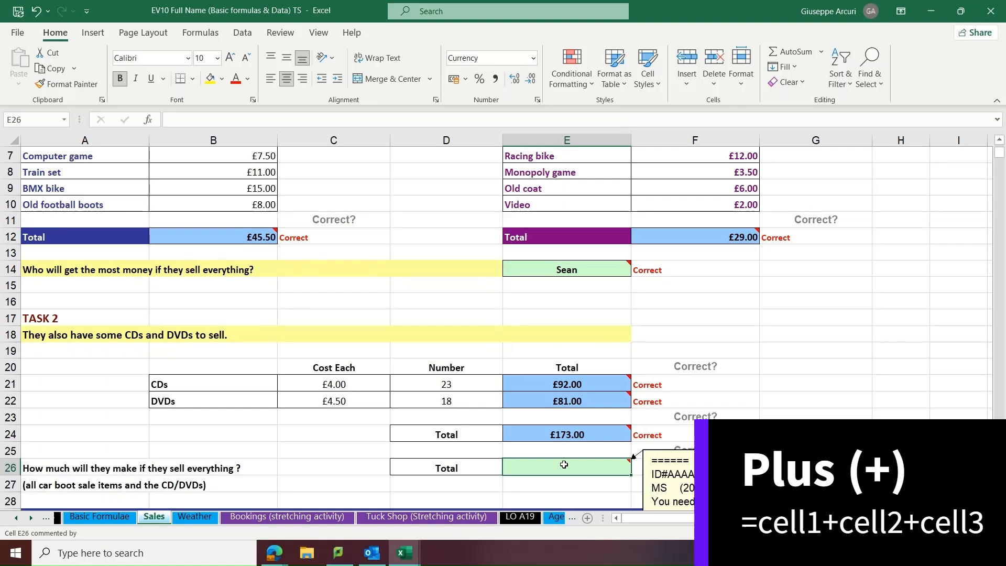
pyautogui.write('=')
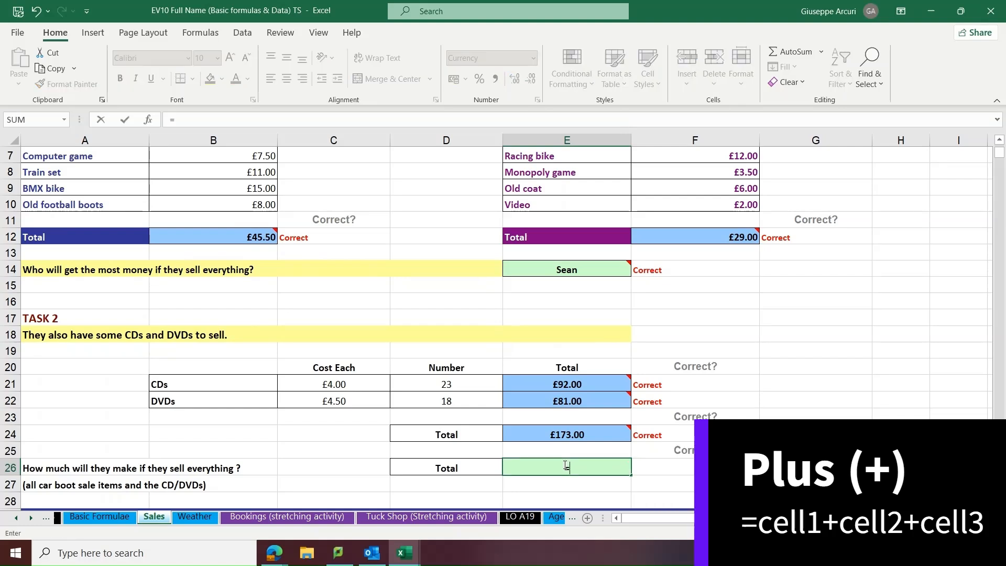
pyautogui.click(235, 236)
pyautogui.write('+')
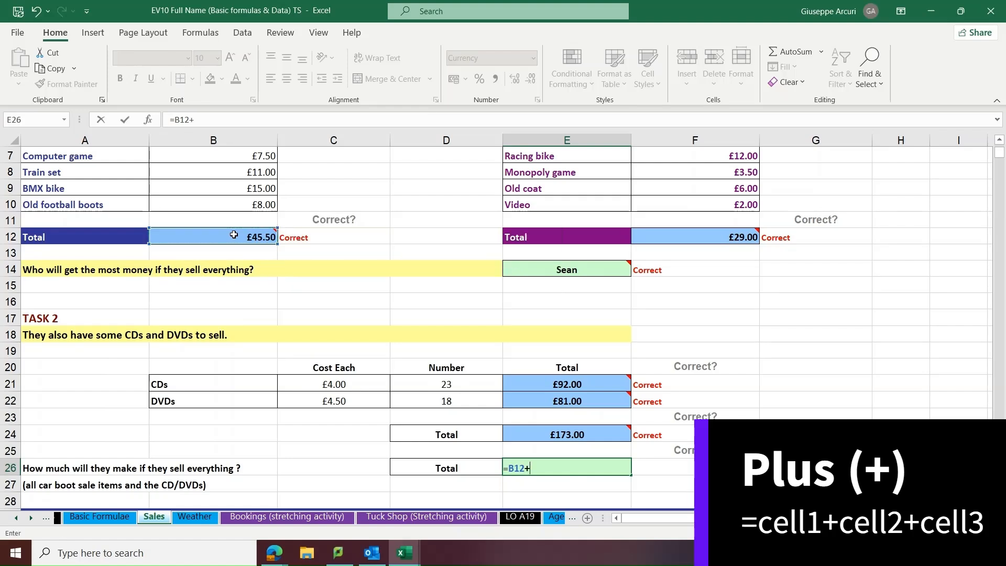
pyautogui.click(710, 239)
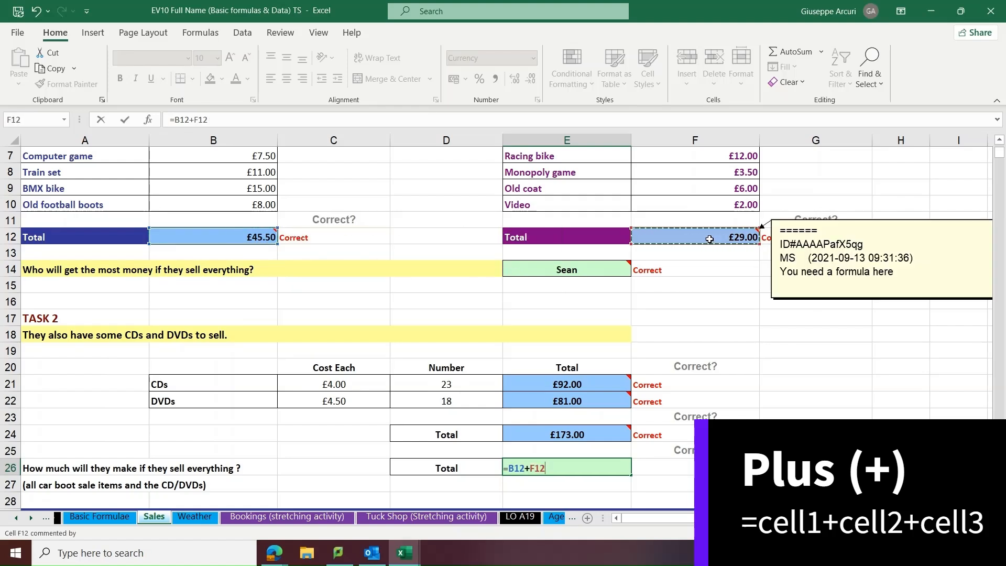
pyautogui.write('+')
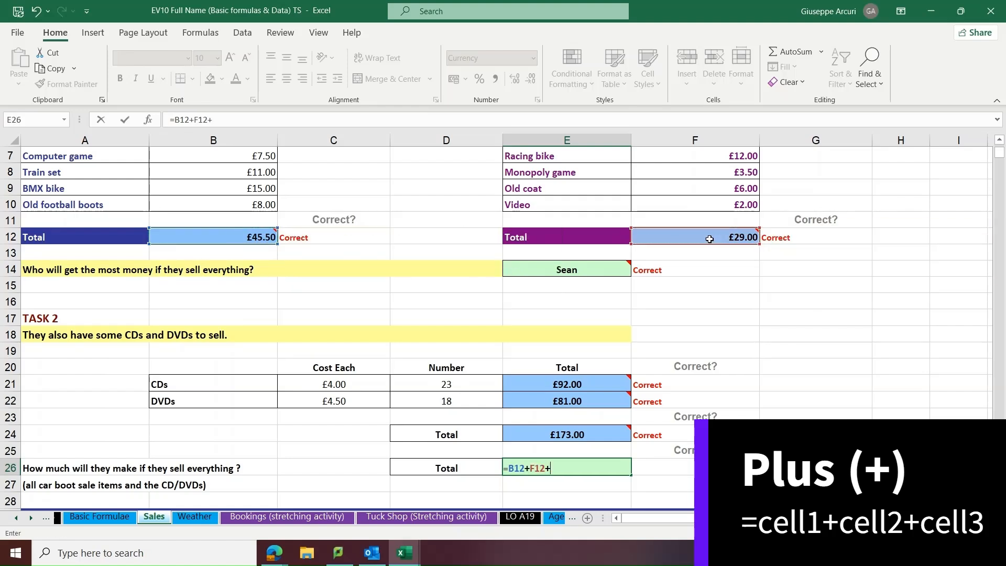
pyautogui.click(544, 435)
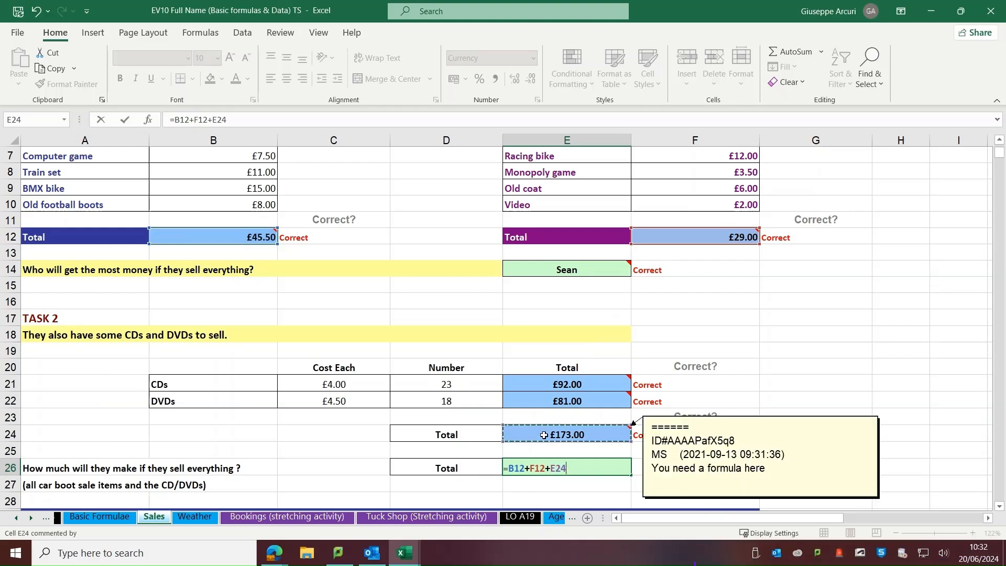
pyautogui.press('Return')
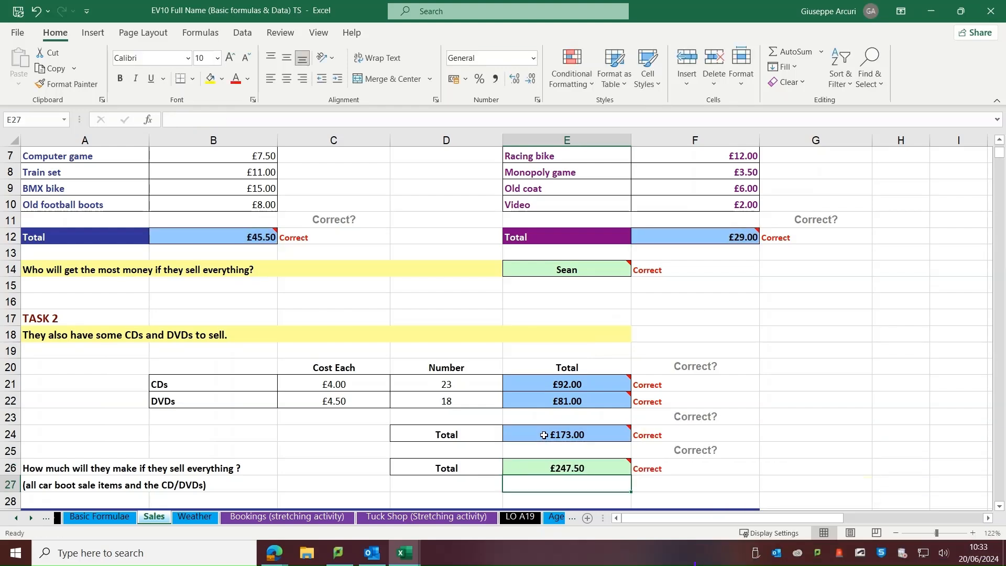
pyautogui.scroll(-4, 544, 435)
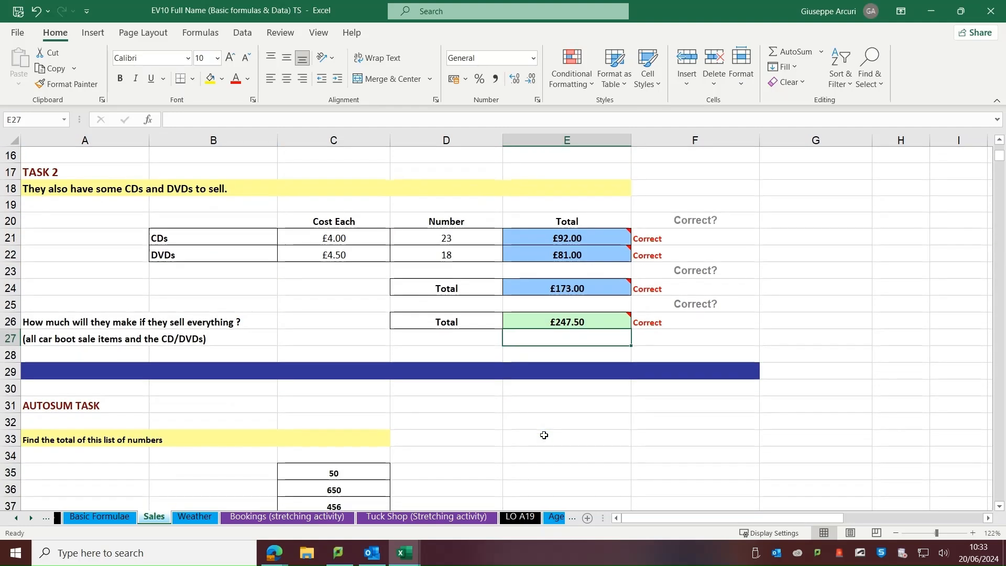
# - Total the list of numbers in cell C43 using AutoSum over C35:C42
pyautogui.scroll(-4, 544, 435)
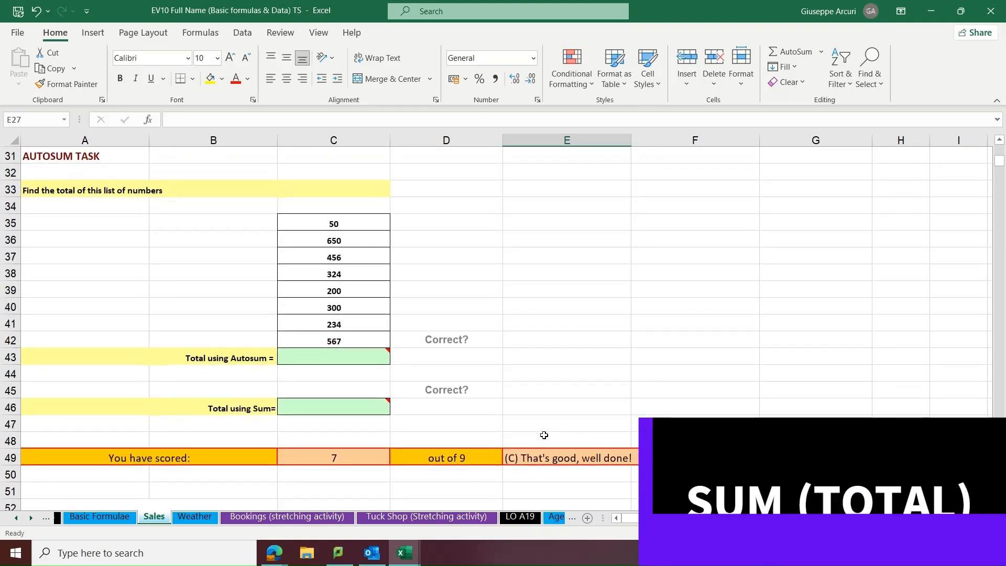
pyautogui.moveTo(337, 358)
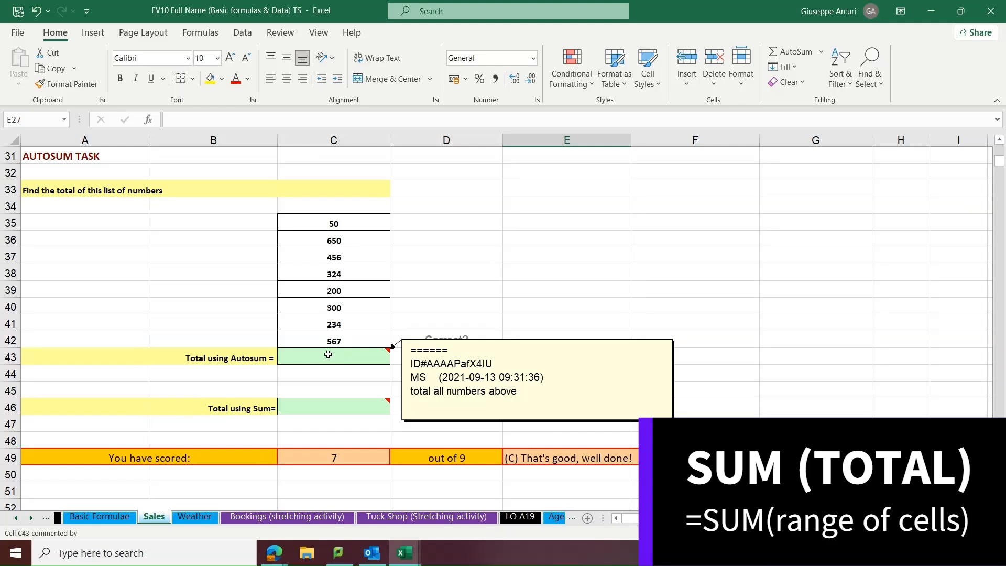
pyautogui.click(331, 357)
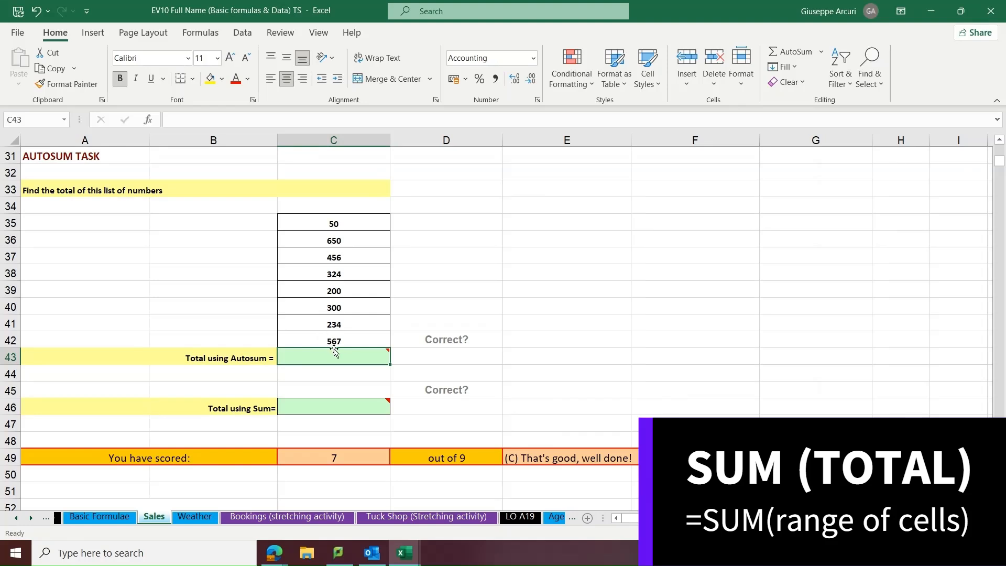
pyautogui.click(815, 53)
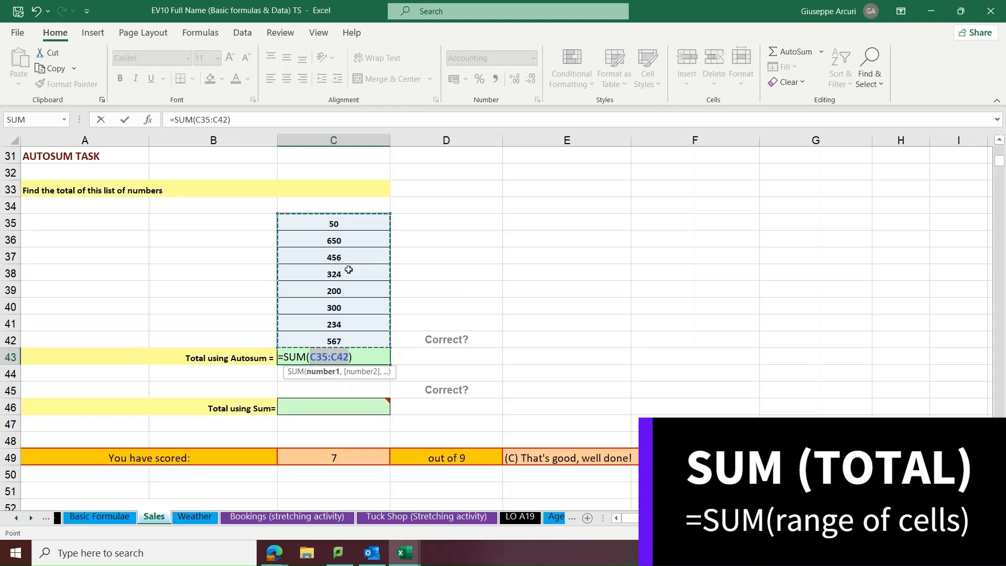
pyautogui.press('Return')
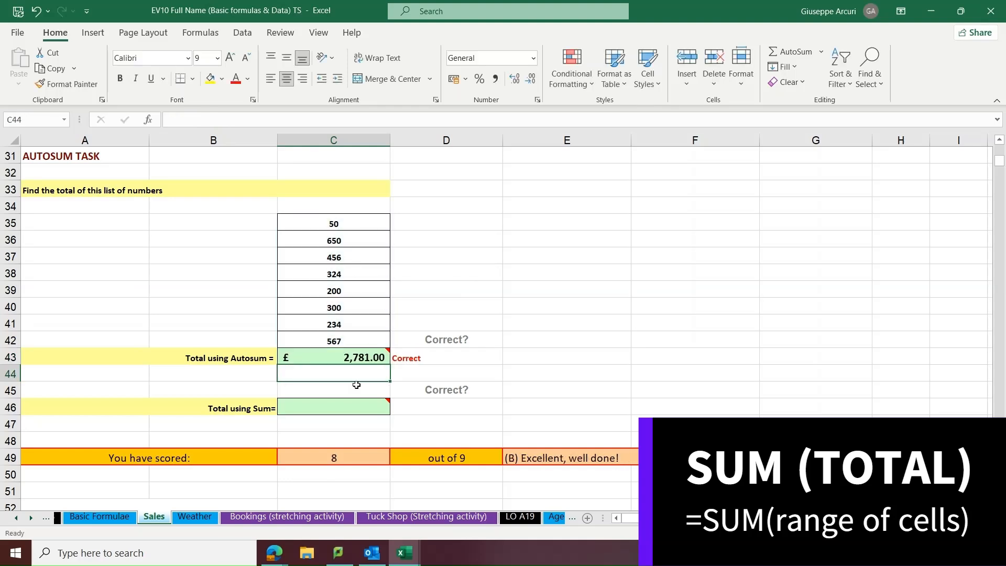
# - Total the same list of numbers in cell C46 using the Sum function with the range C35:C42
pyautogui.click(344, 414)
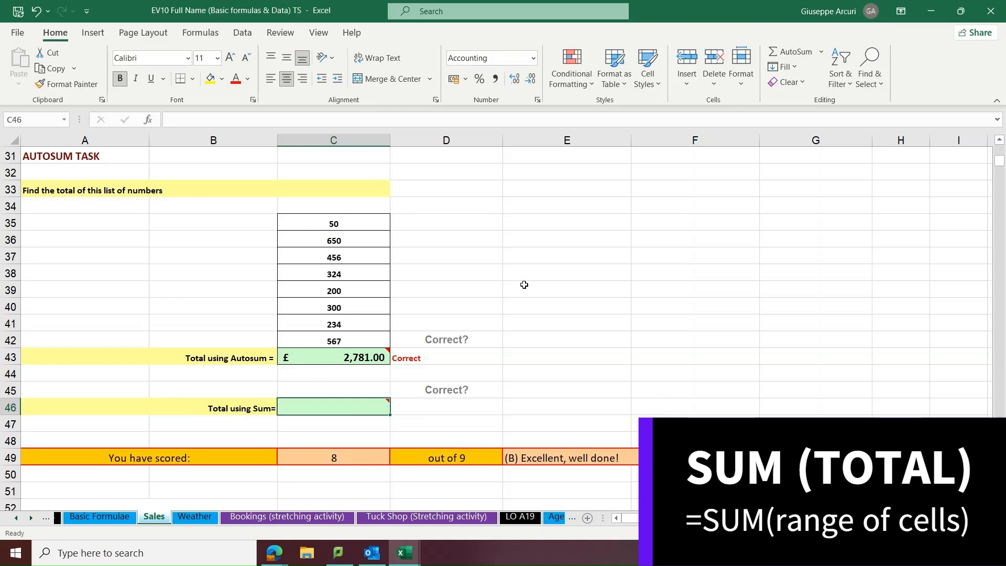
pyautogui.click(821, 52)
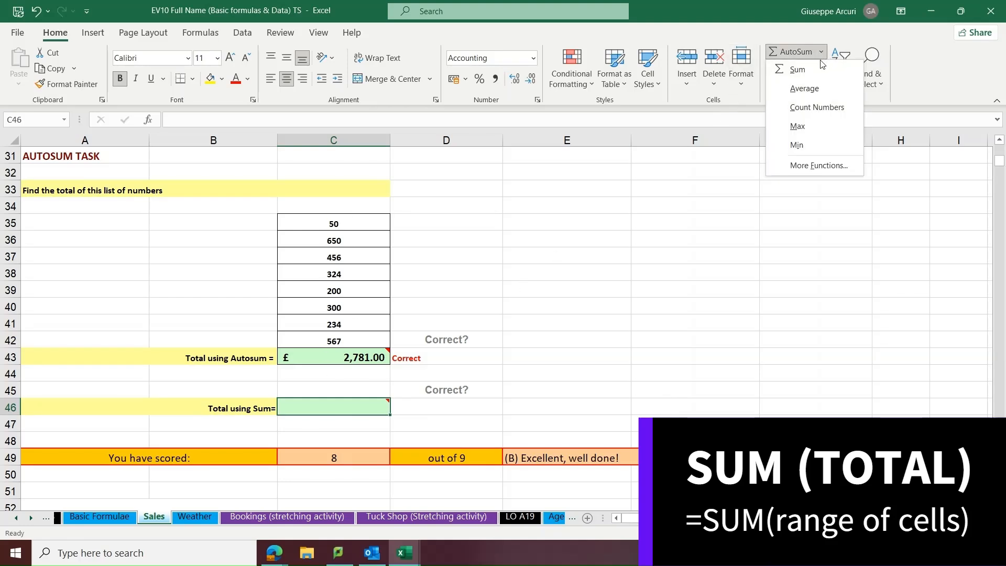
pyautogui.click(797, 70)
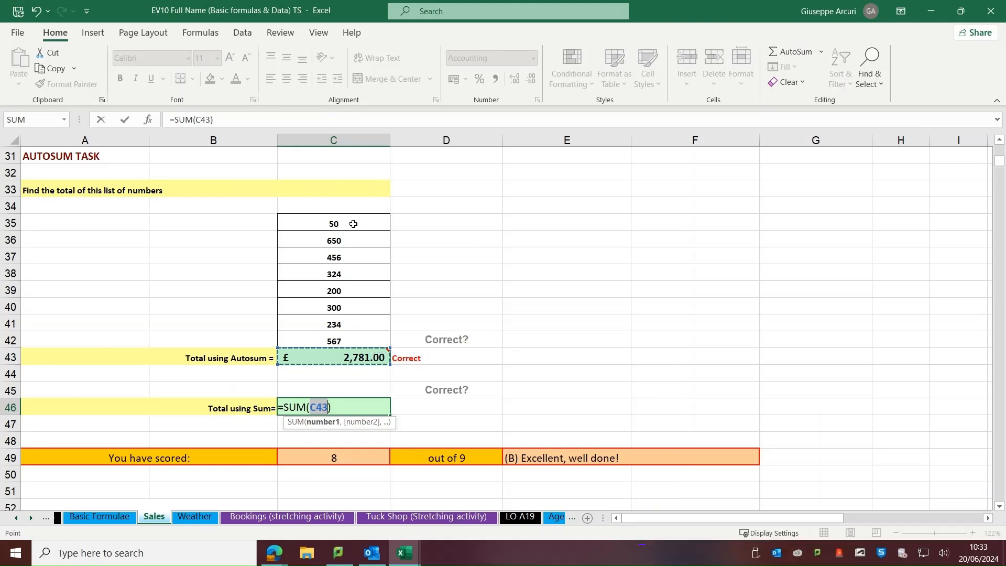
pyautogui.moveTo(353, 223); pyautogui.dragTo(348, 337)
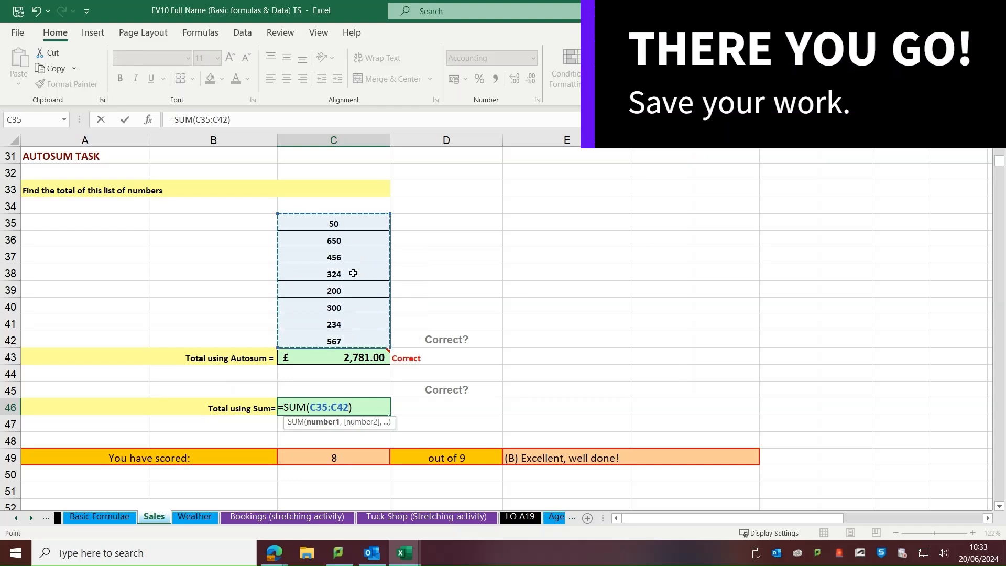